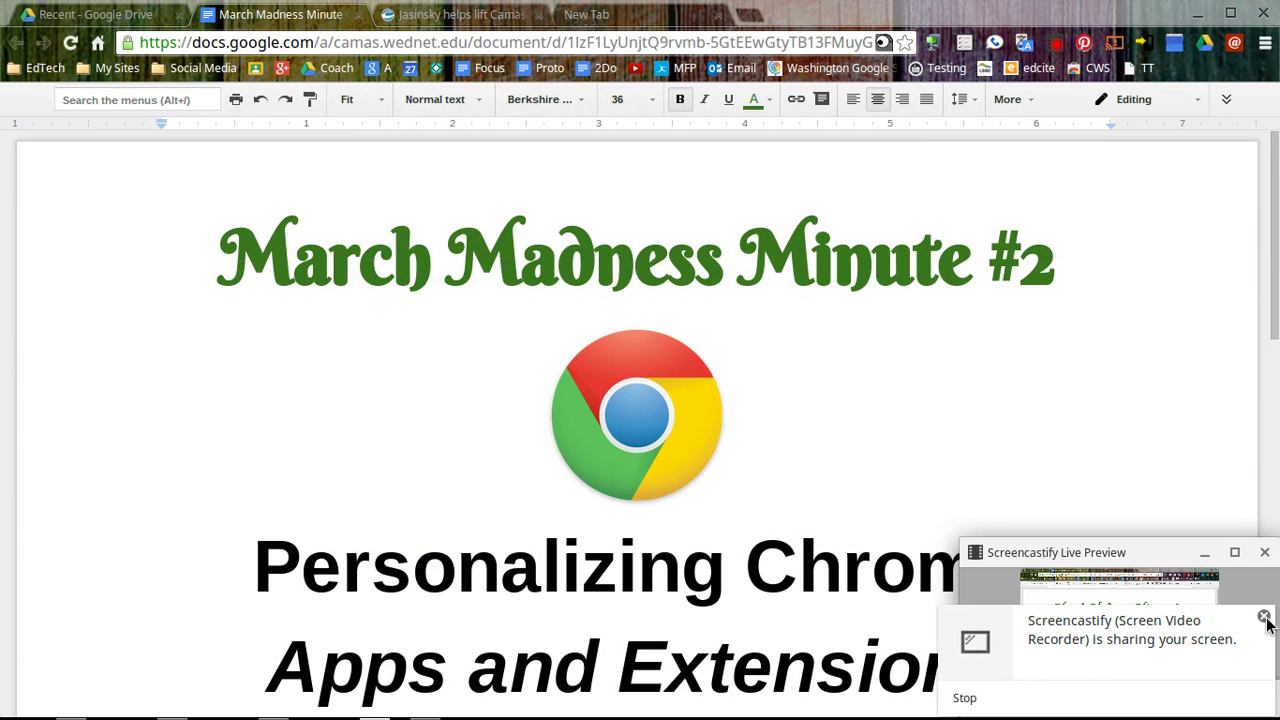
Step: Dismiss the Screencastify notice and preview, then load the Chrome Web Store themes page from the CWS bookmark
click(1264, 617)
click(1264, 552)
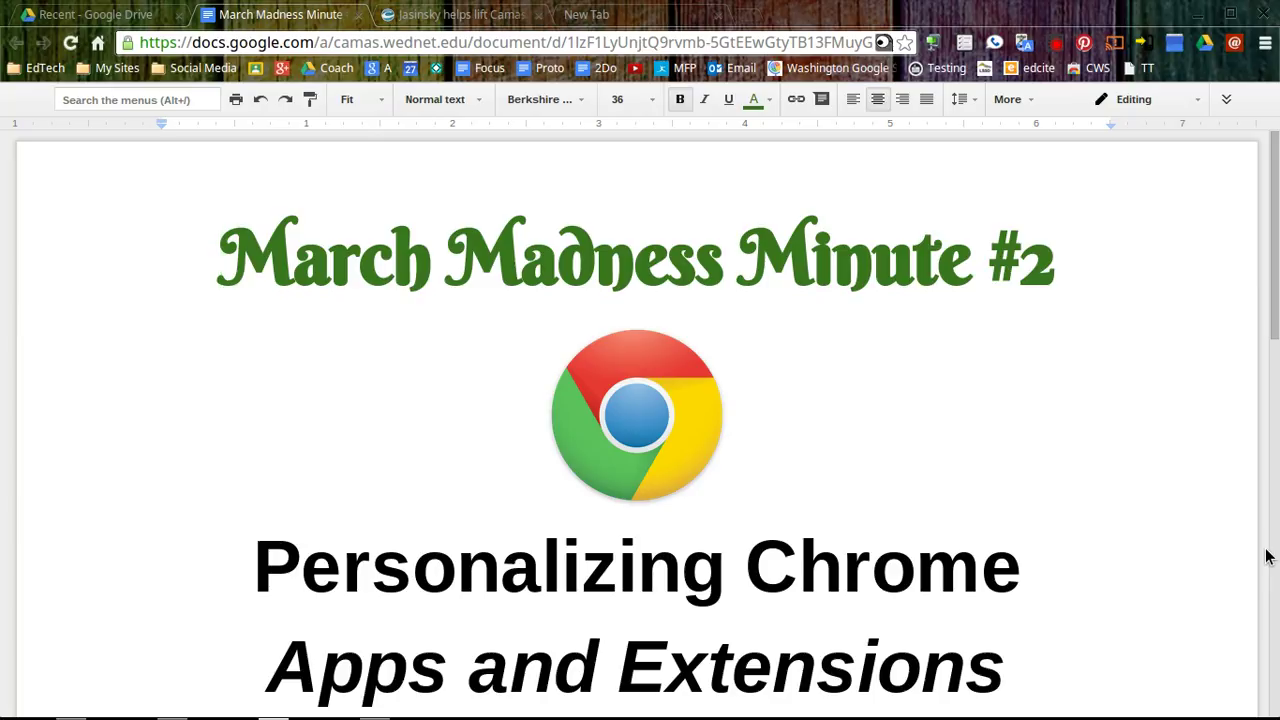
scroll(1186, 583, down, 2)
scroll(1186, 583, down, 3)
scroll(1186, 583, down, 1)
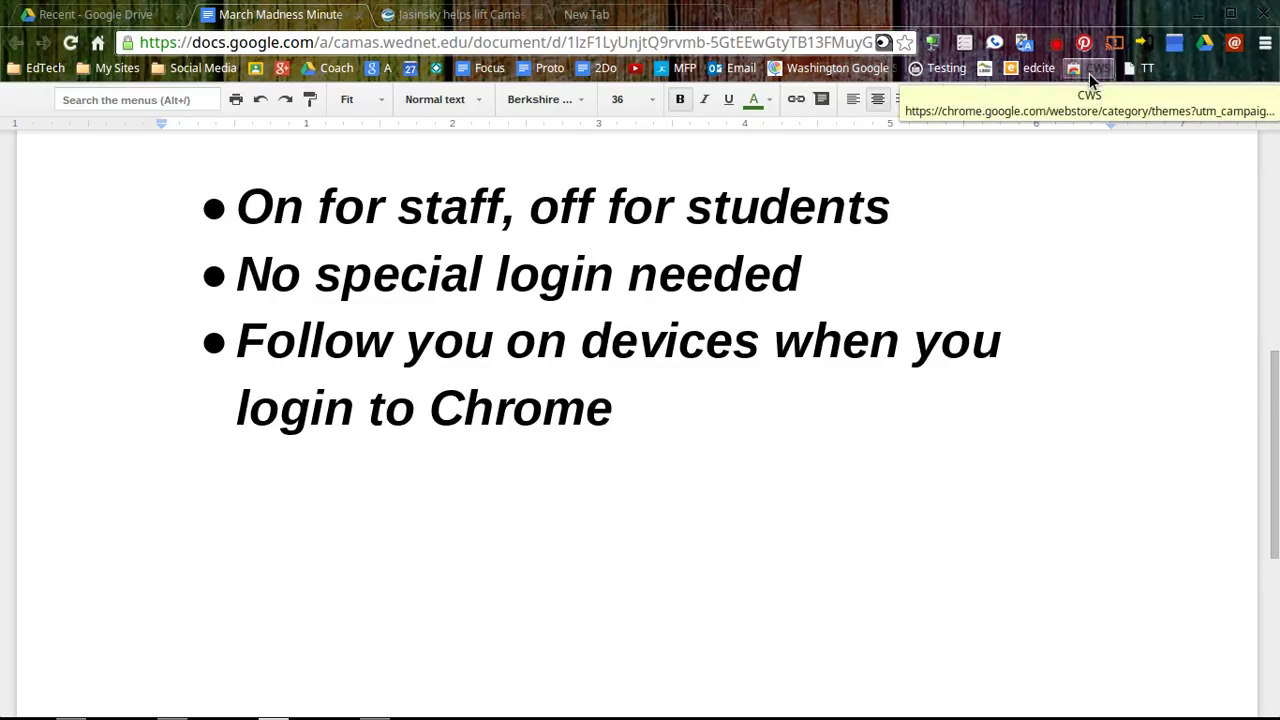
click(1090, 76)
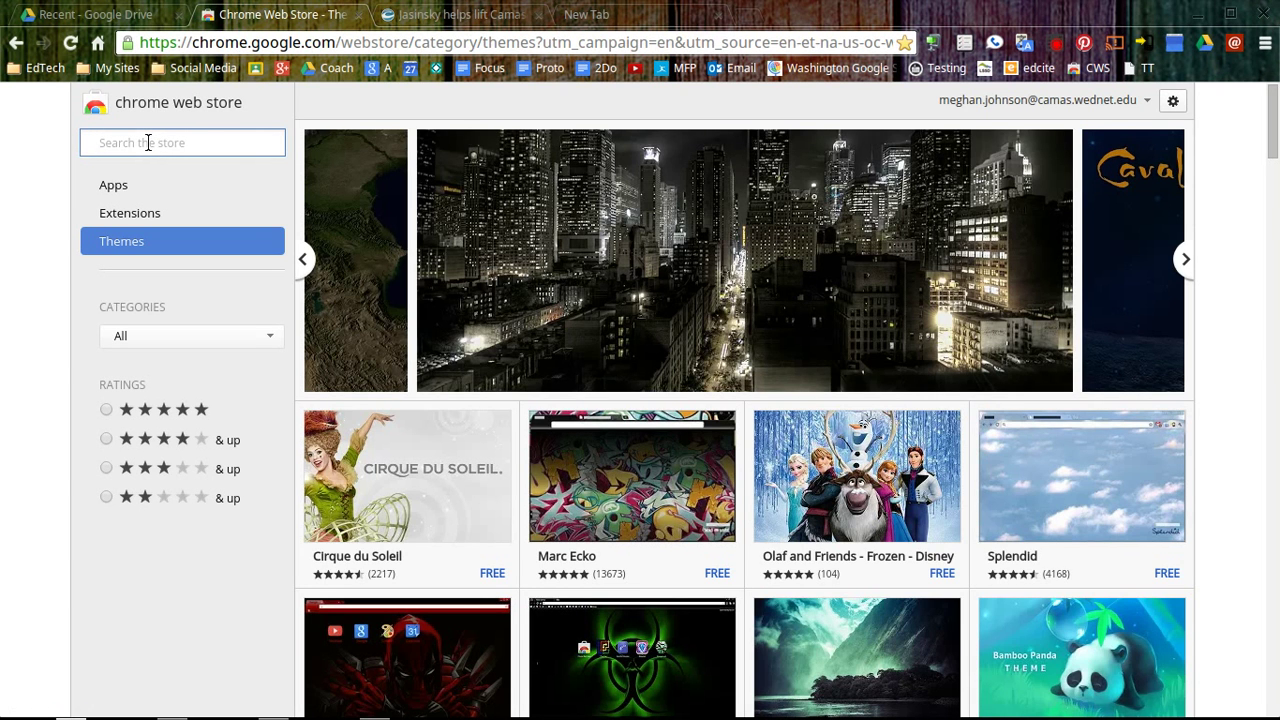
Step: Search the Chrome Web Store for 'goo.gl url shortener' using the suggestion
text(goo.gl)
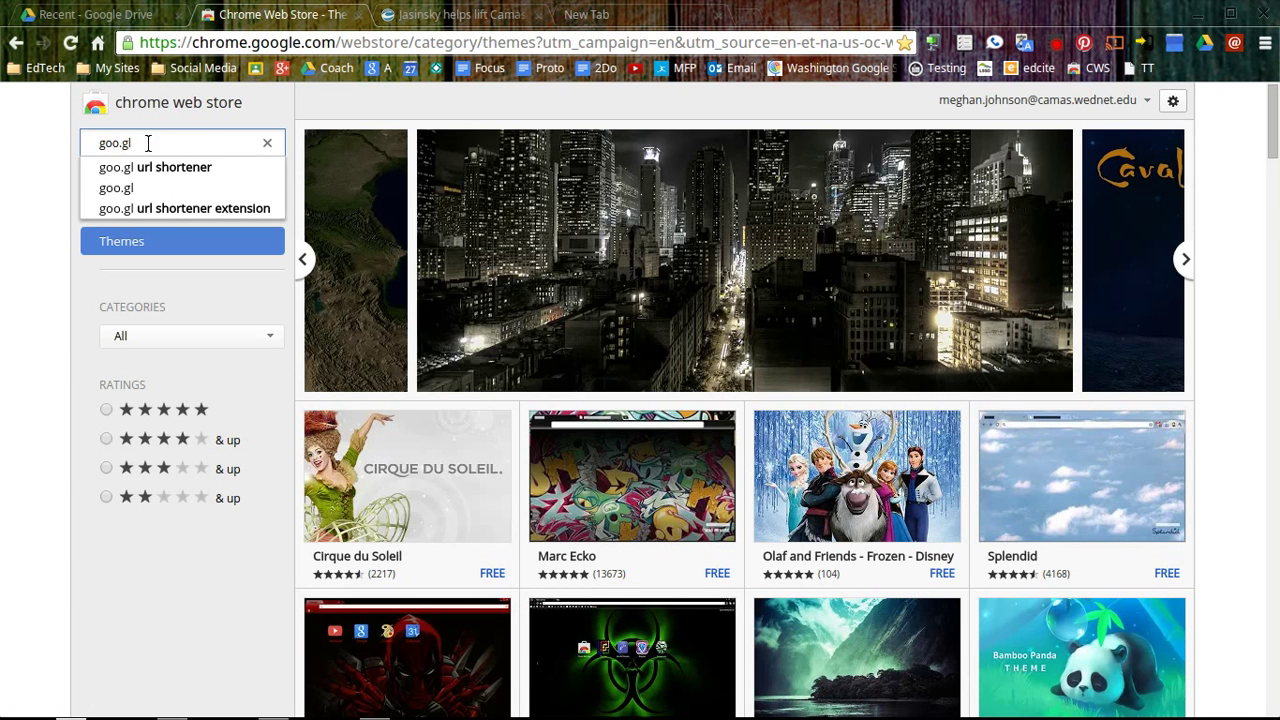
click(126, 170)
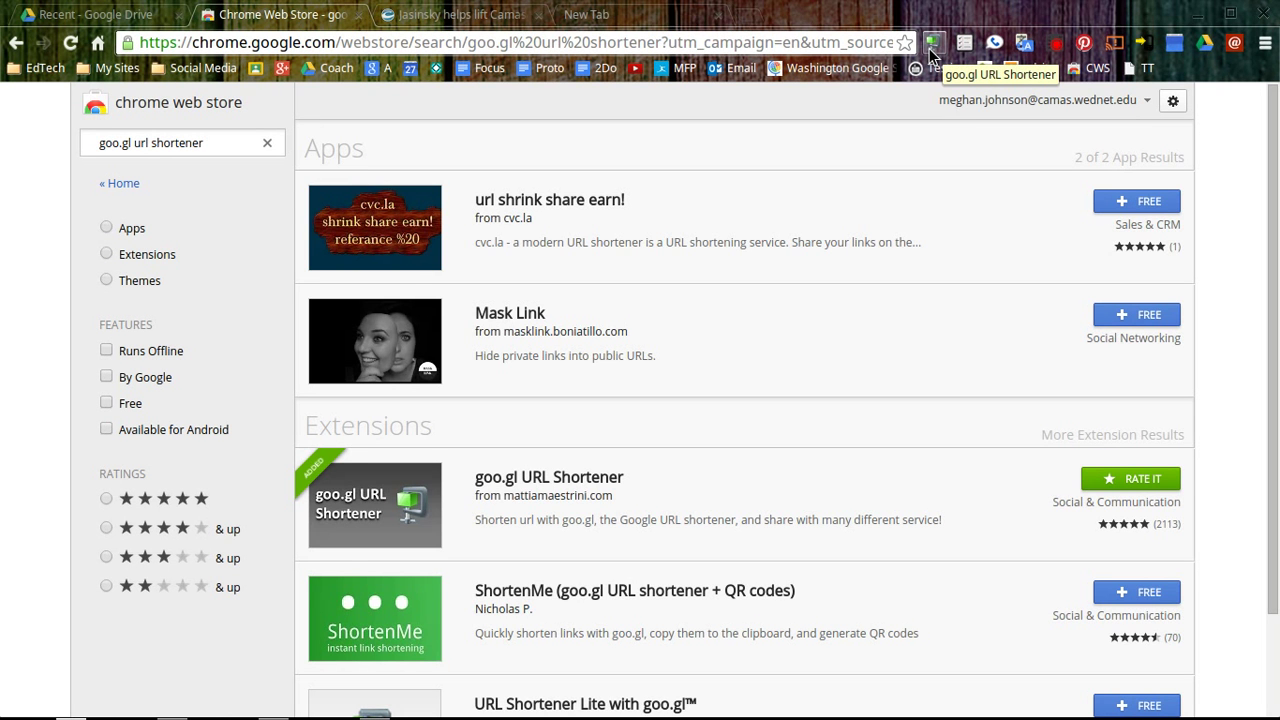
Step: Shorten the Jasinsky article's address to goo.gl/C8FYbw and open its QR code image
click(444, 16)
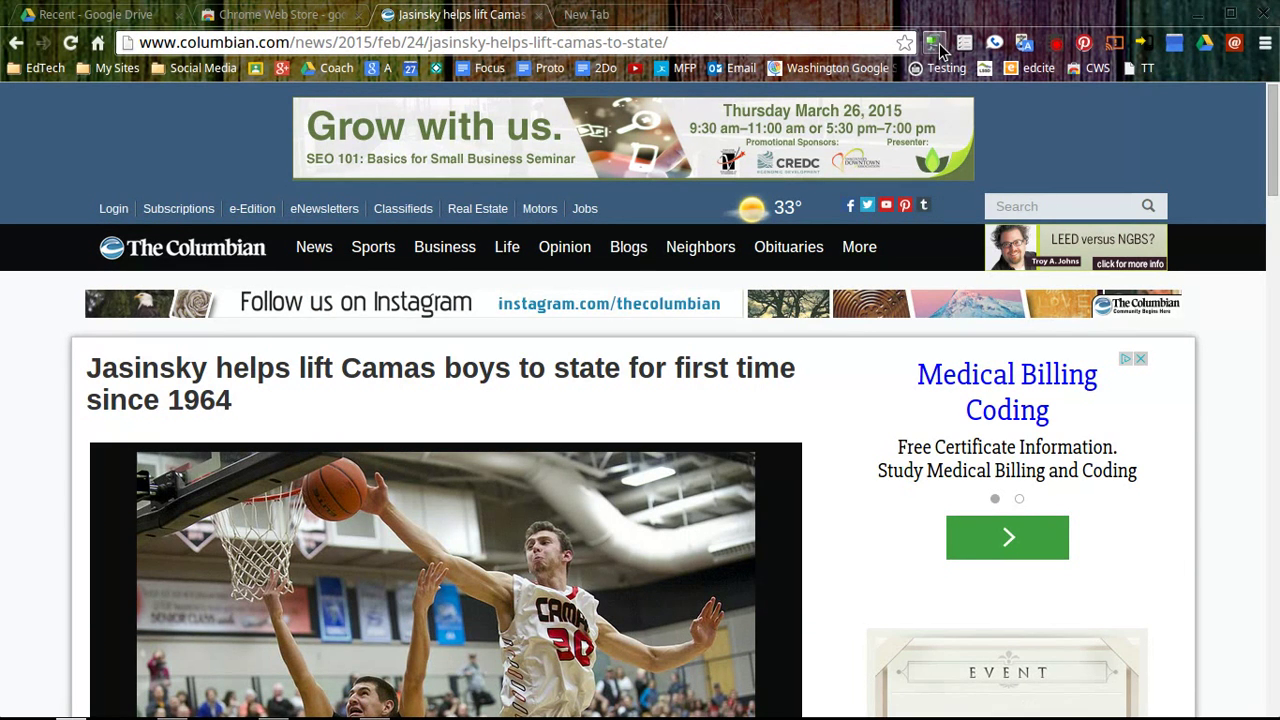
click(939, 43)
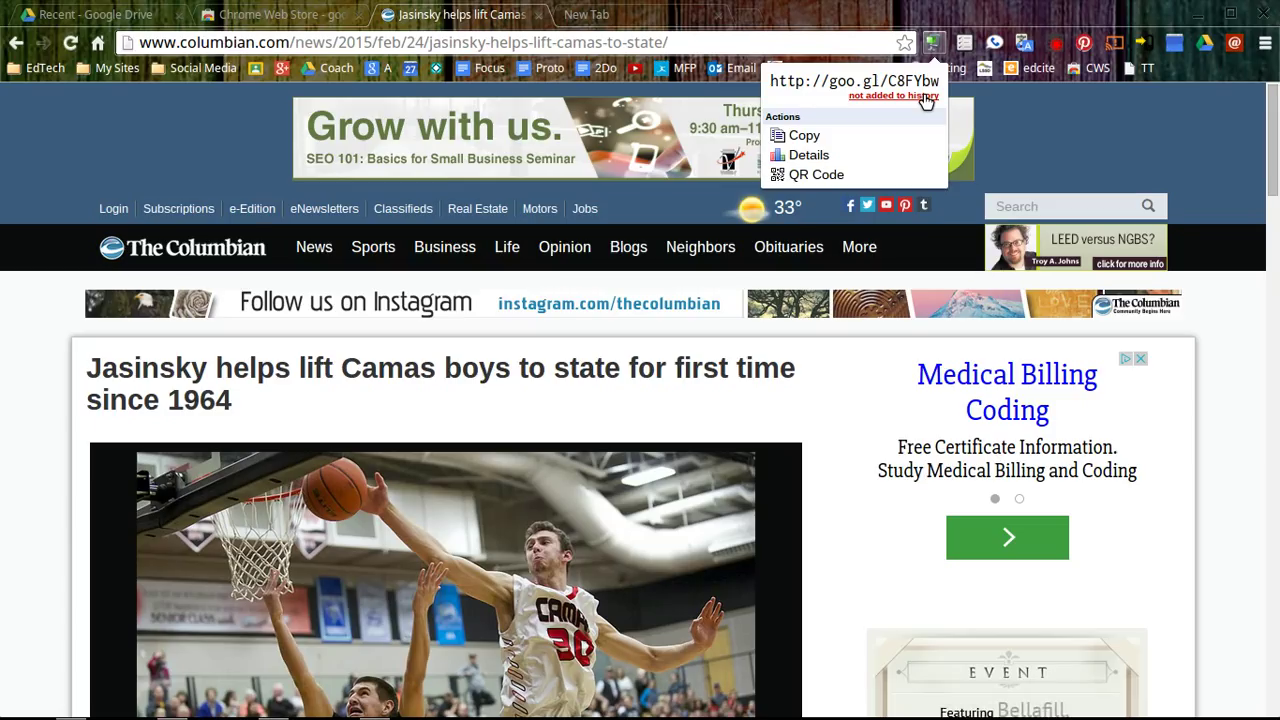
click(828, 176)
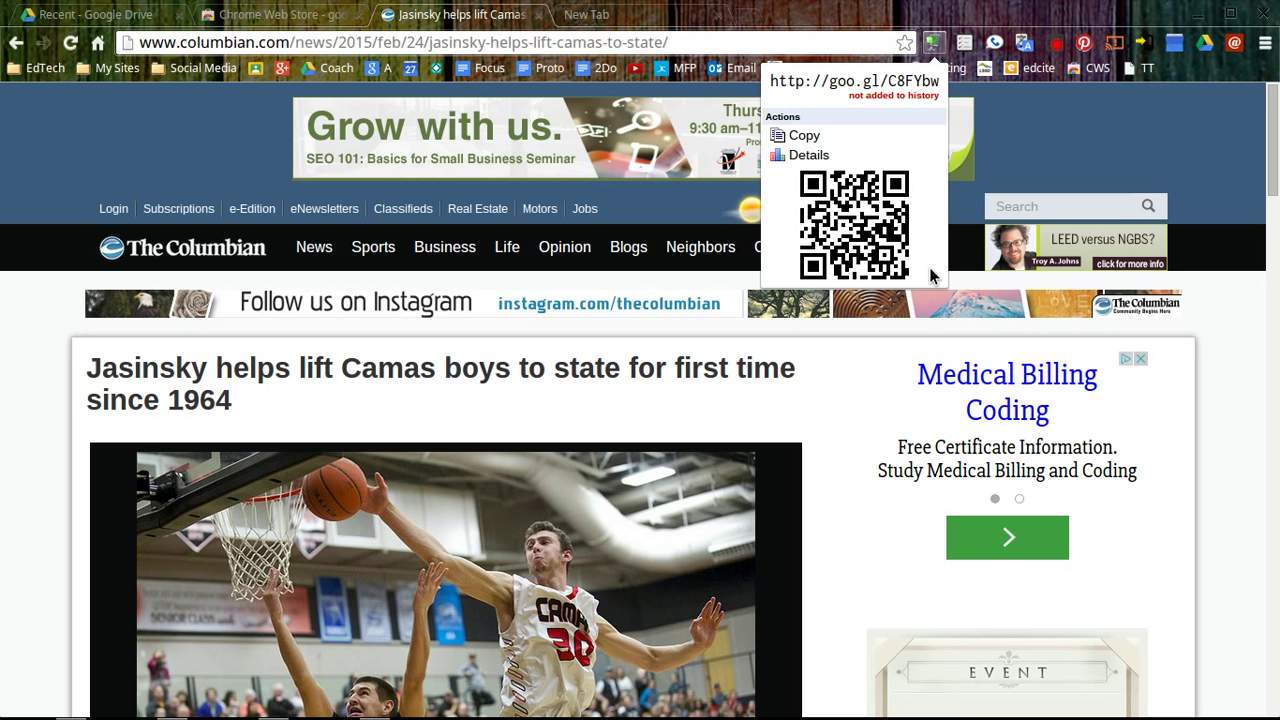
click(852, 243)
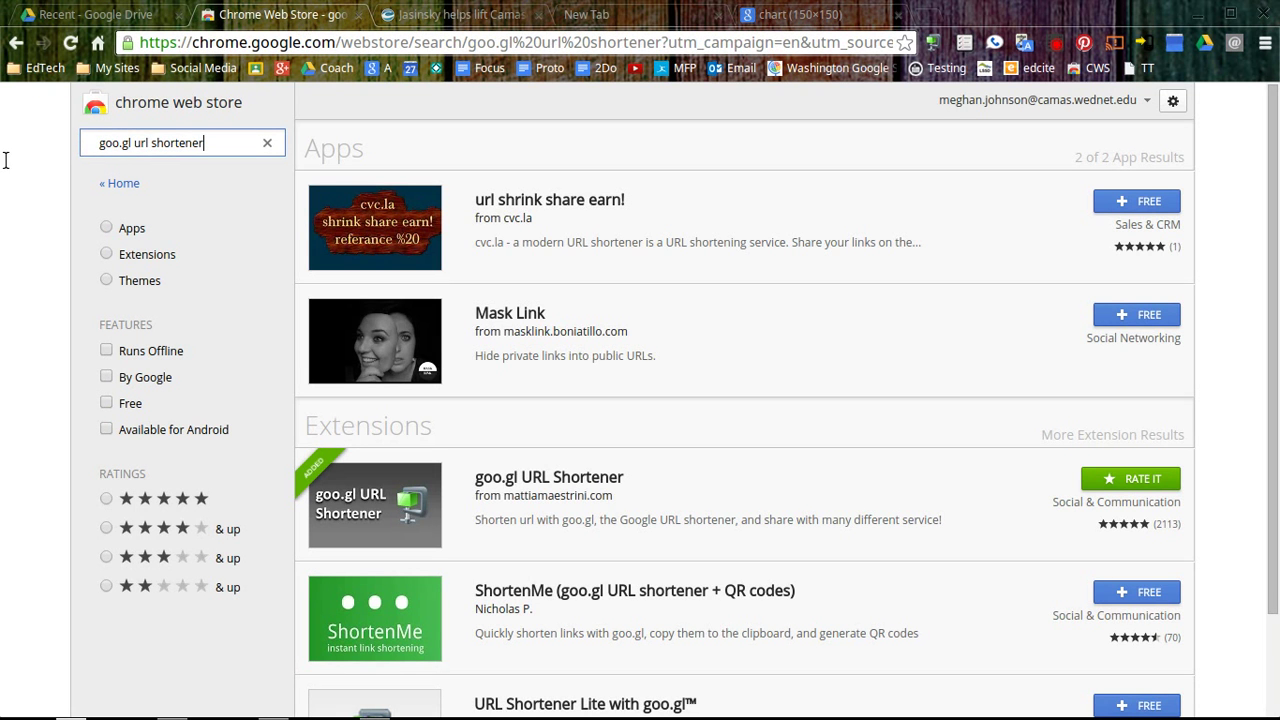
Step: Search the Web Store for 'google translate', then bring the Jasinsky article back into view
key(BackSpace)
key(BackSpace)
key(BackSpace)
key(BackSpace)
key(BackSpace)
key(BackSpace)
key(BackSpace)
key(BackSpace)
key(BackSpace)
text(goo)
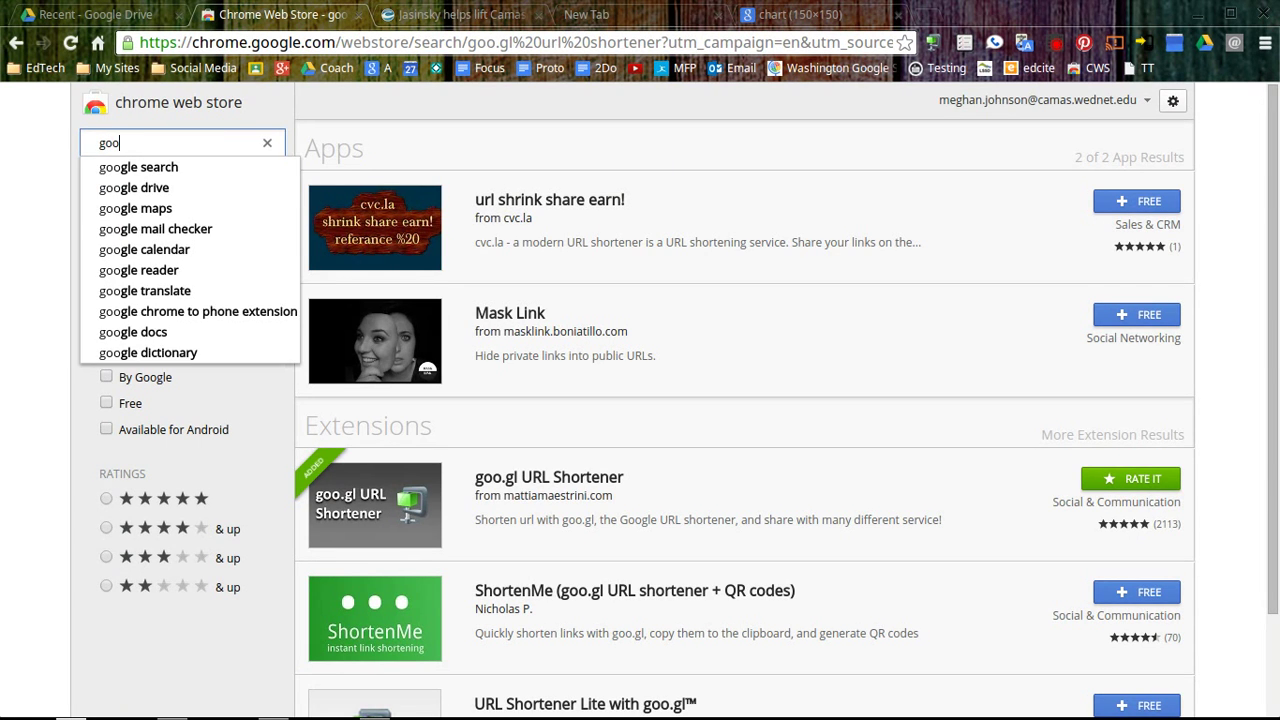
text(g)
text(le tr)
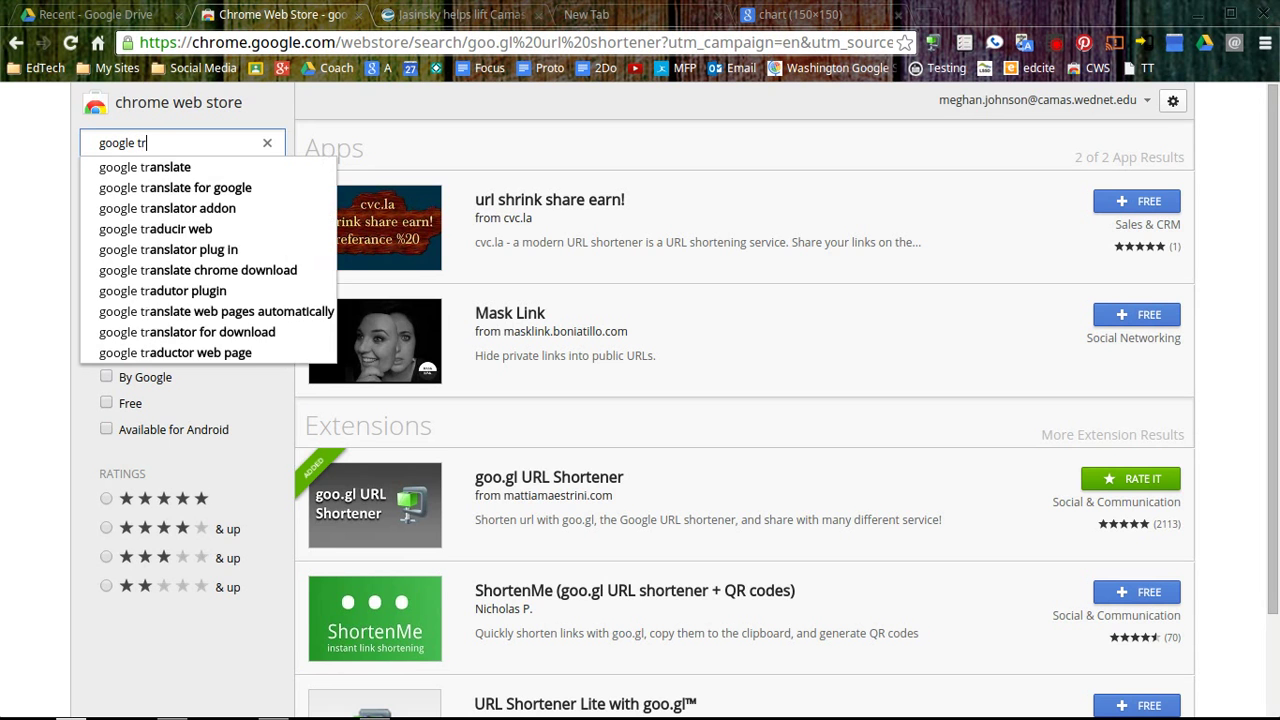
text(anslate)
key(Return)
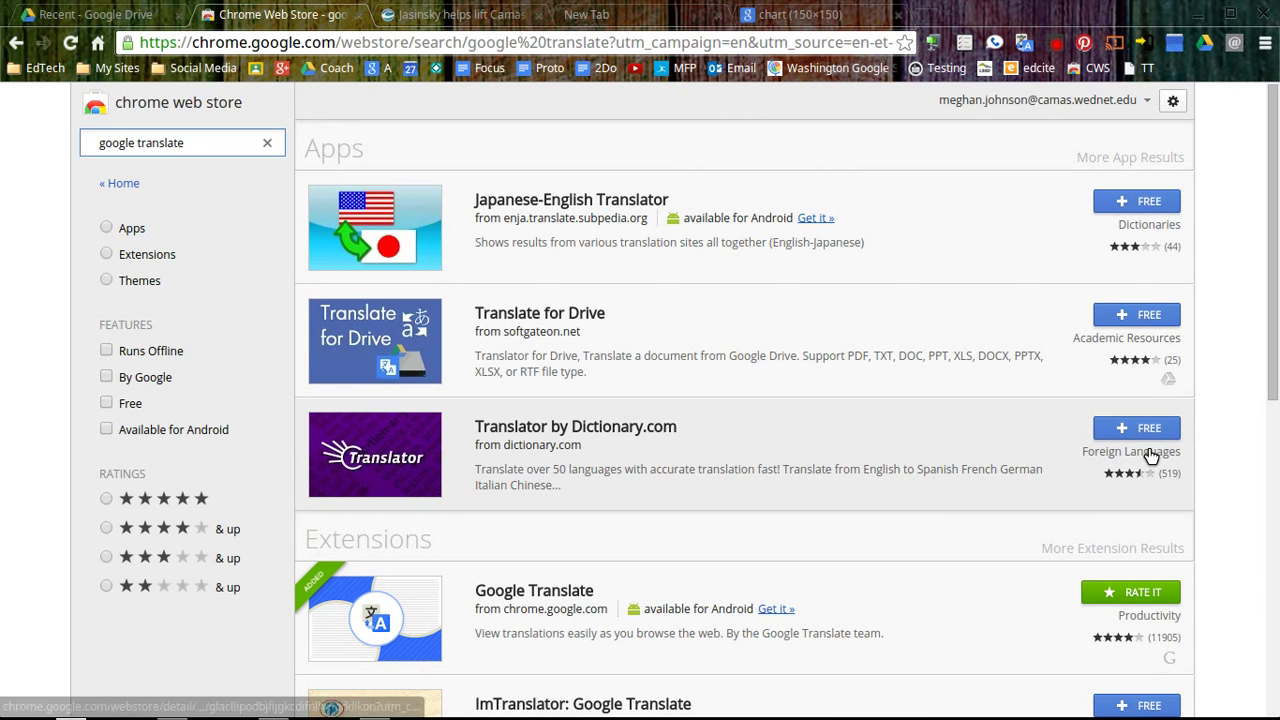
click(450, 14)
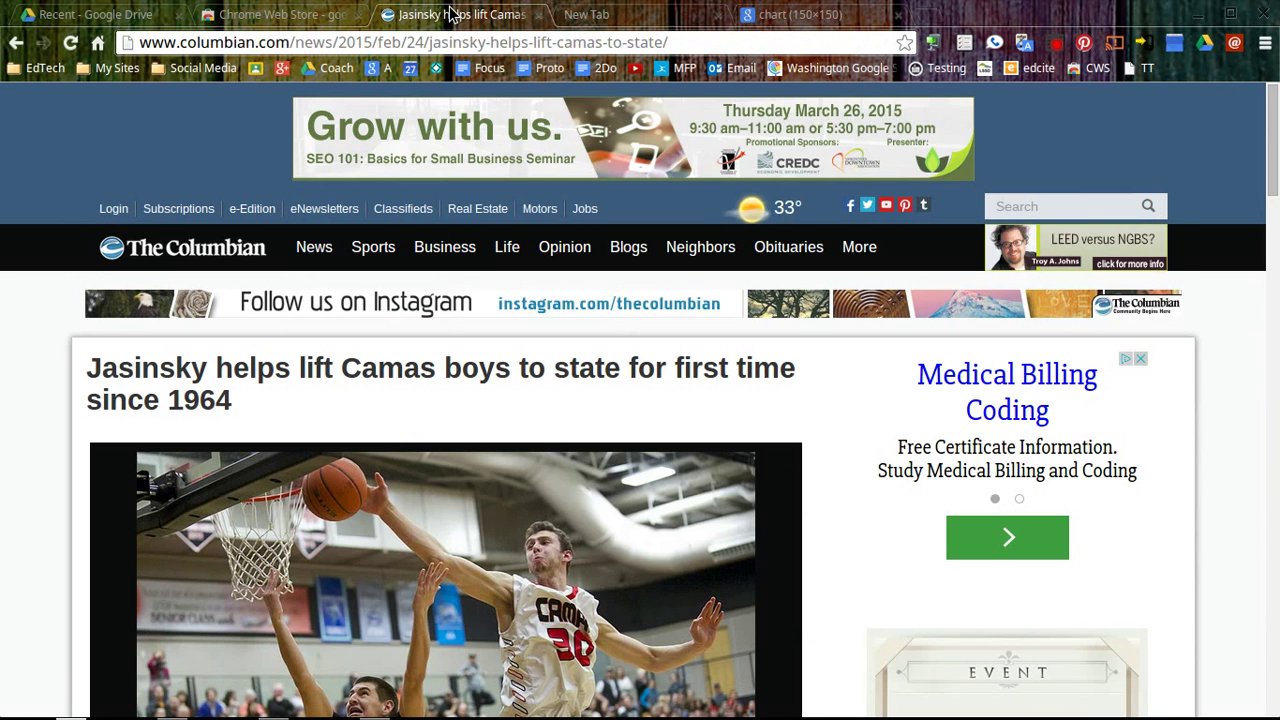
Step: Translate the Jasinsky article page into Croatian with the Google Translate extension
click(1024, 43)
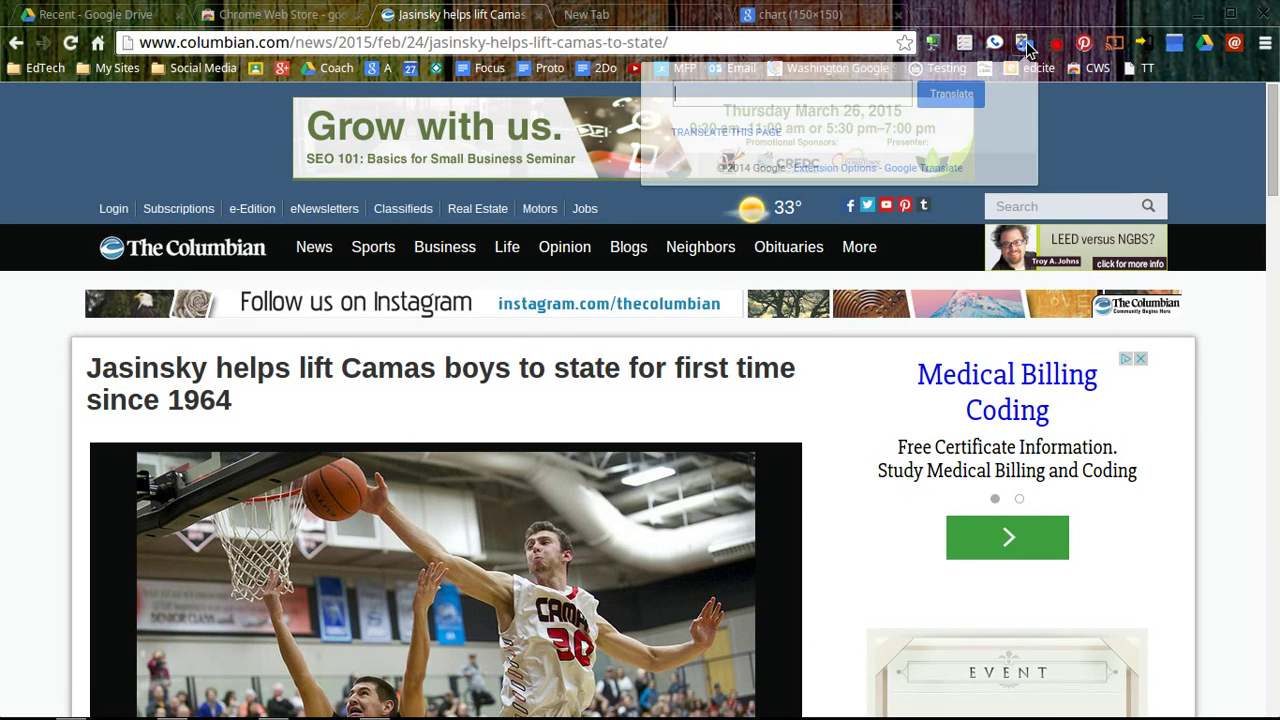
click(755, 134)
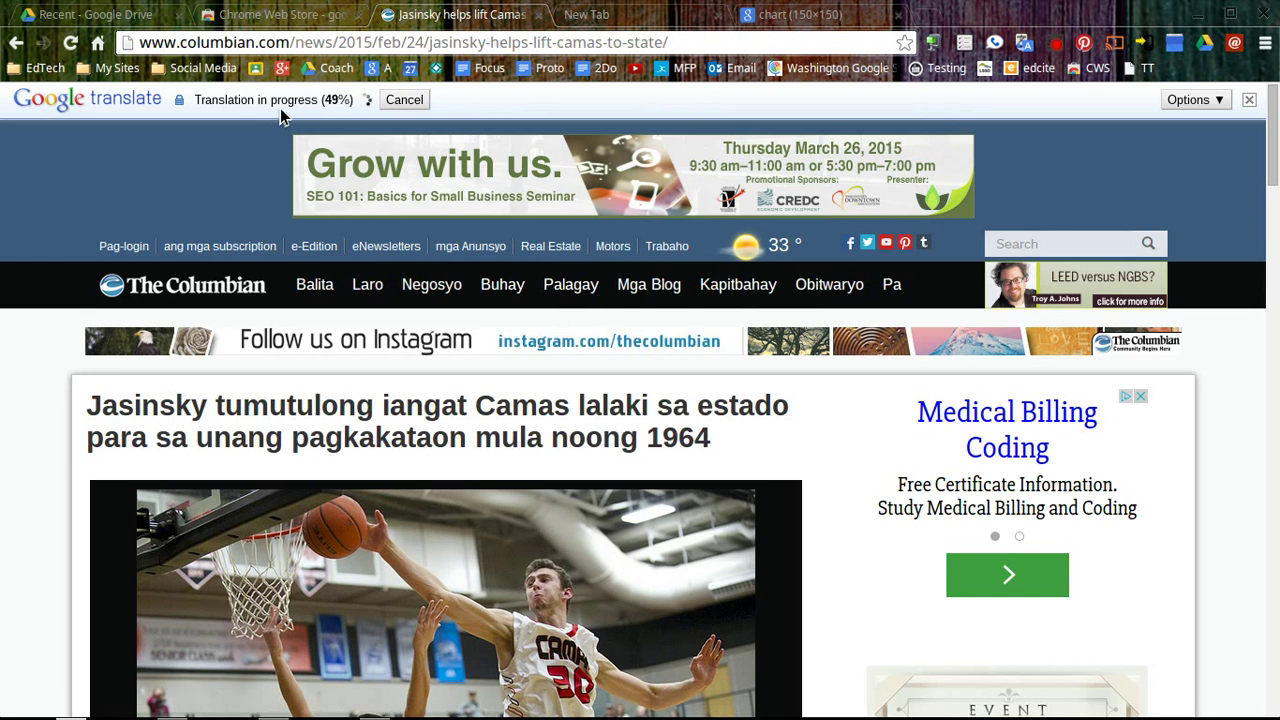
click(323, 102)
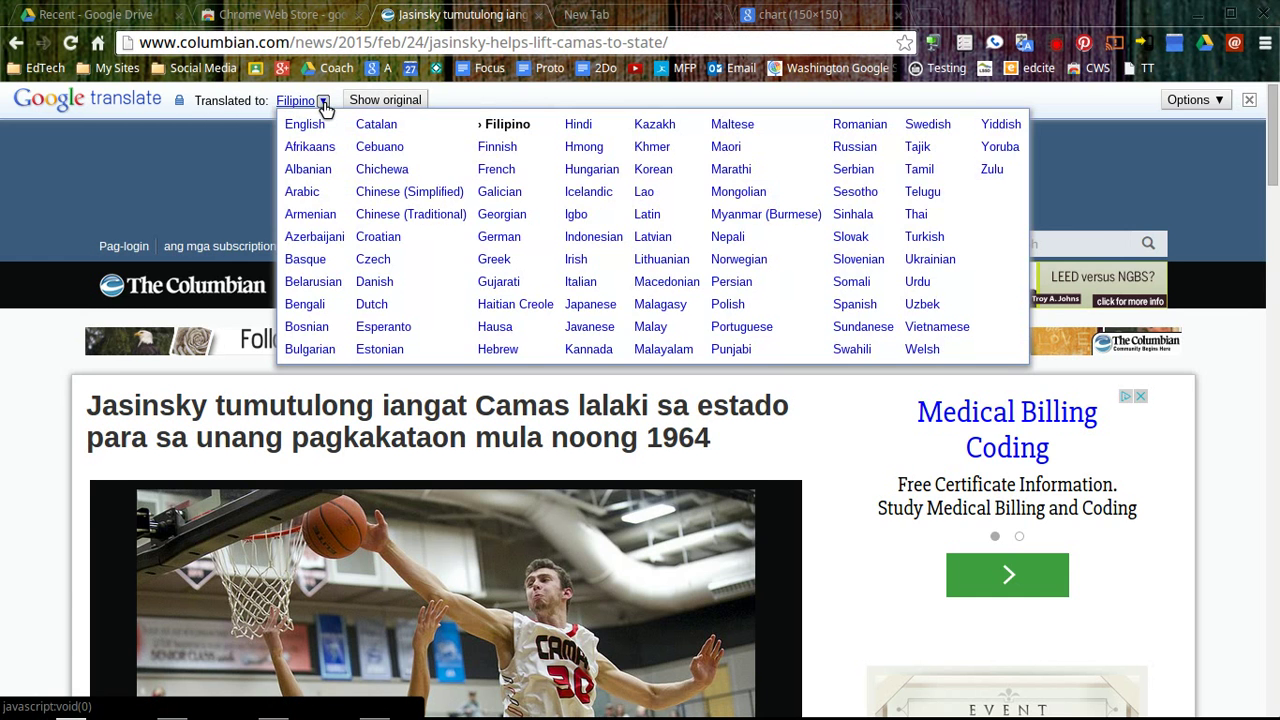
click(381, 241)
mouse_move(431, 284)
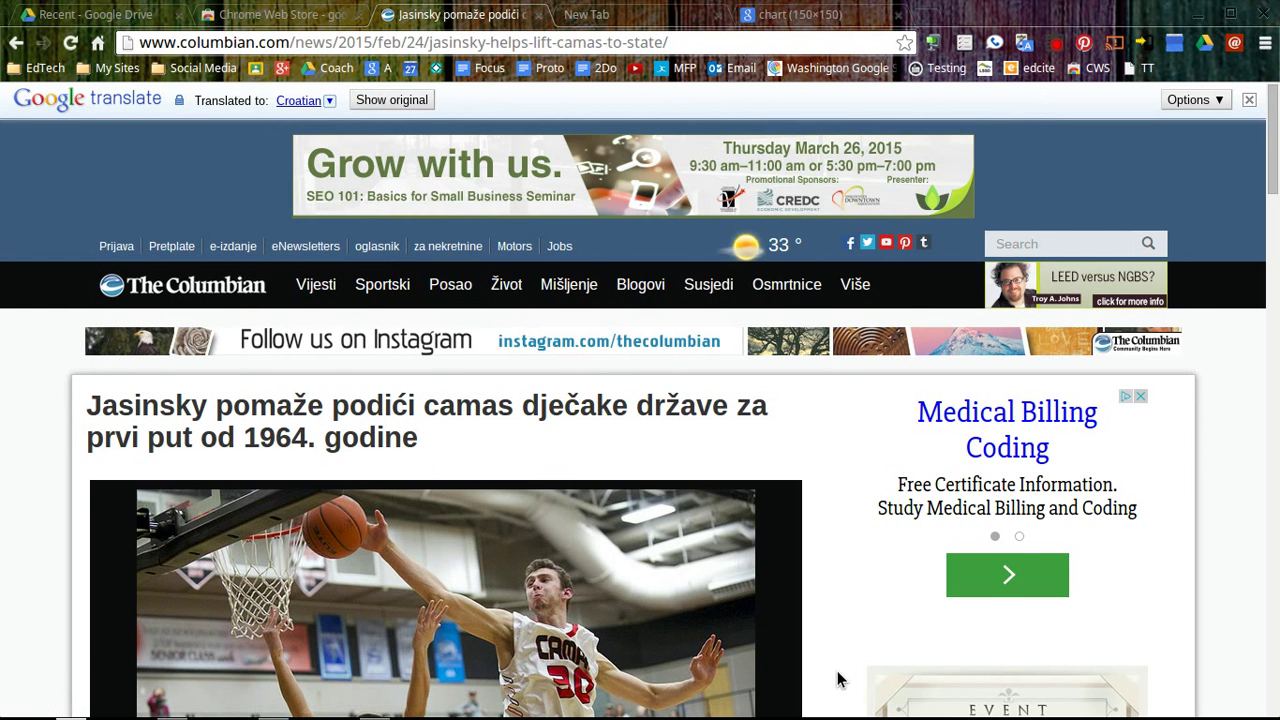
Step: Scroll through the Croatian article, then return to the Web Store results
scroll(838, 679, down, 2)
scroll(838, 679, down, 2)
scroll(838, 679, down, 4)
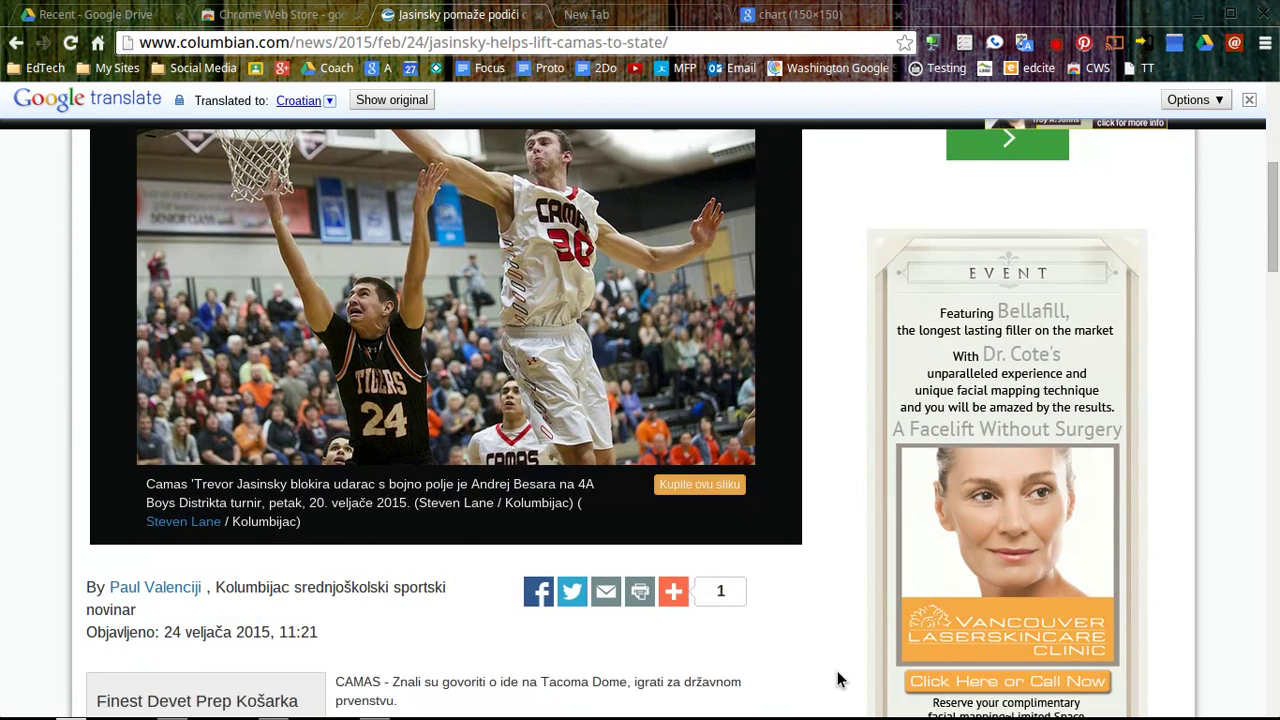
scroll(838, 679, down, 3)
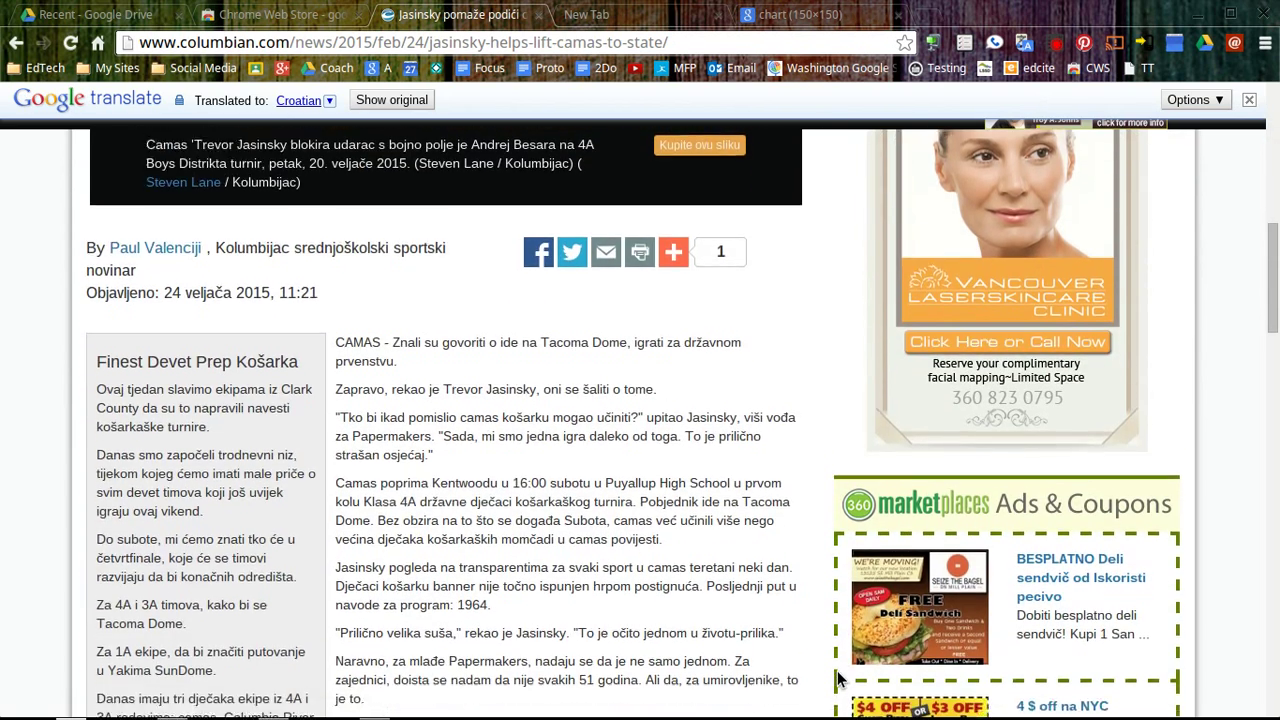
scroll(838, 679, down, 2)
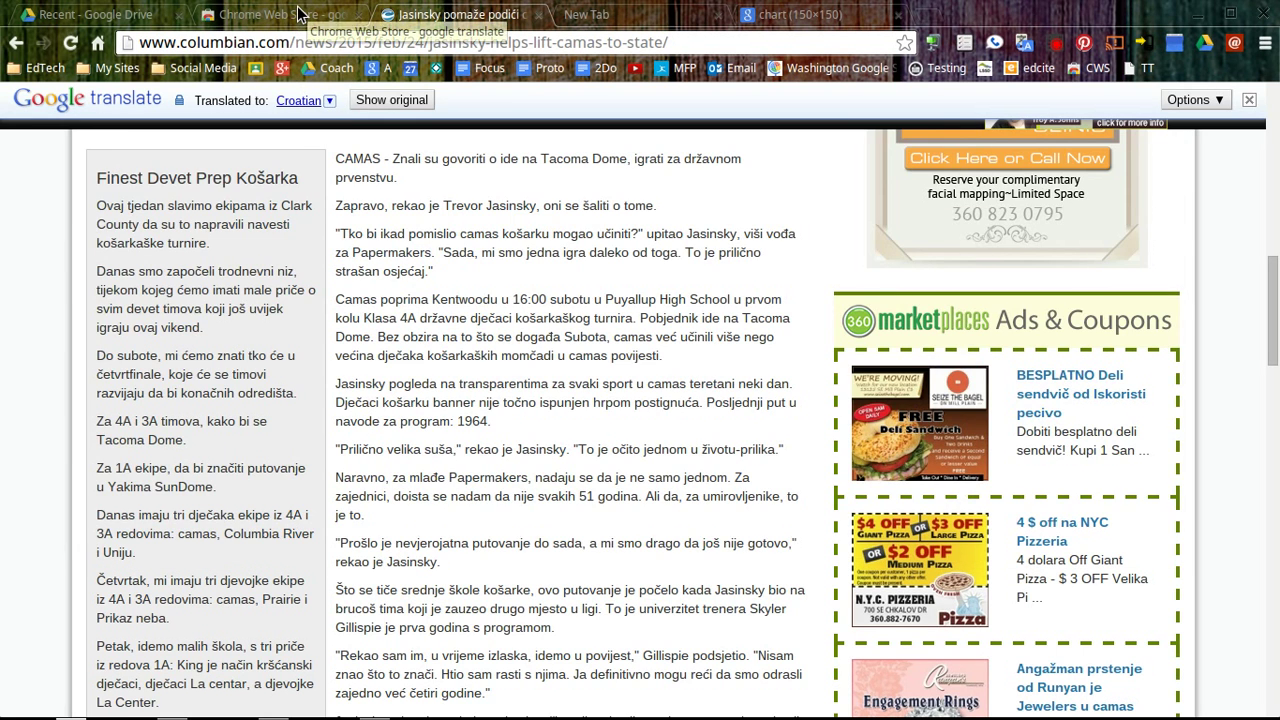
click(298, 14)
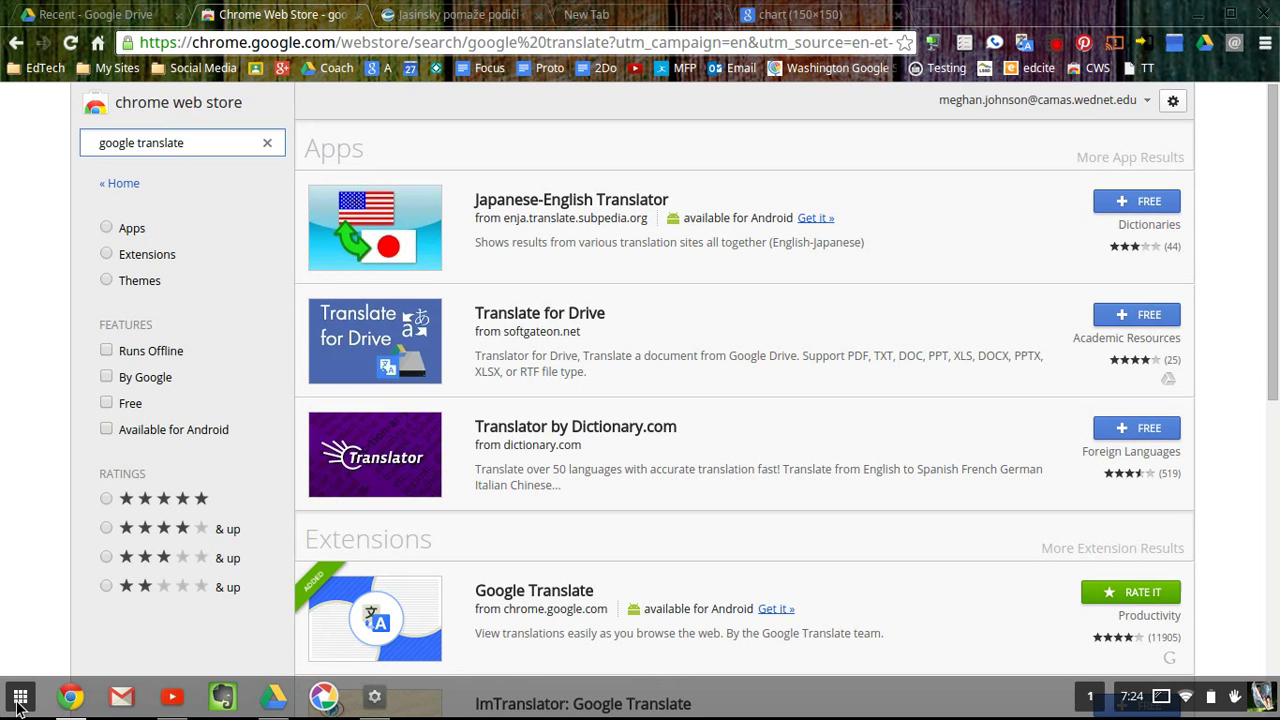
Step: Open the Chrome OS app launcher and scroll to its third page of apps
click(18, 702)
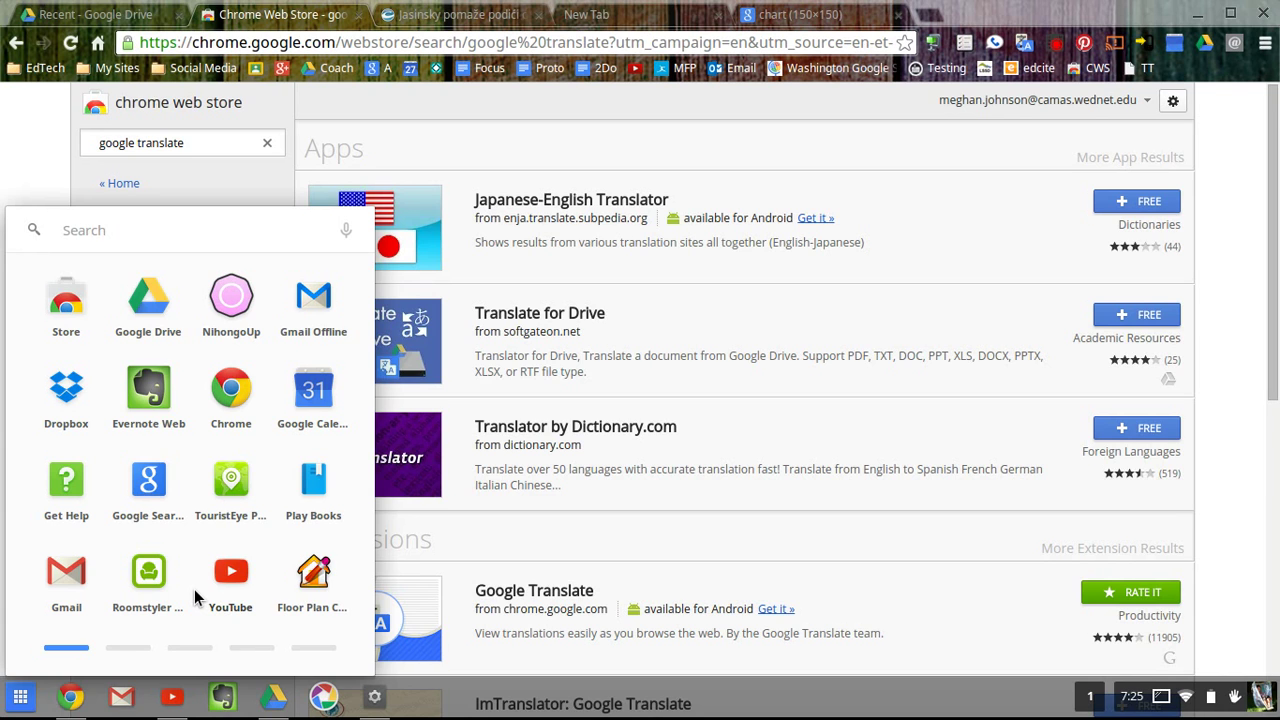
scroll(196, 598, down, 2)
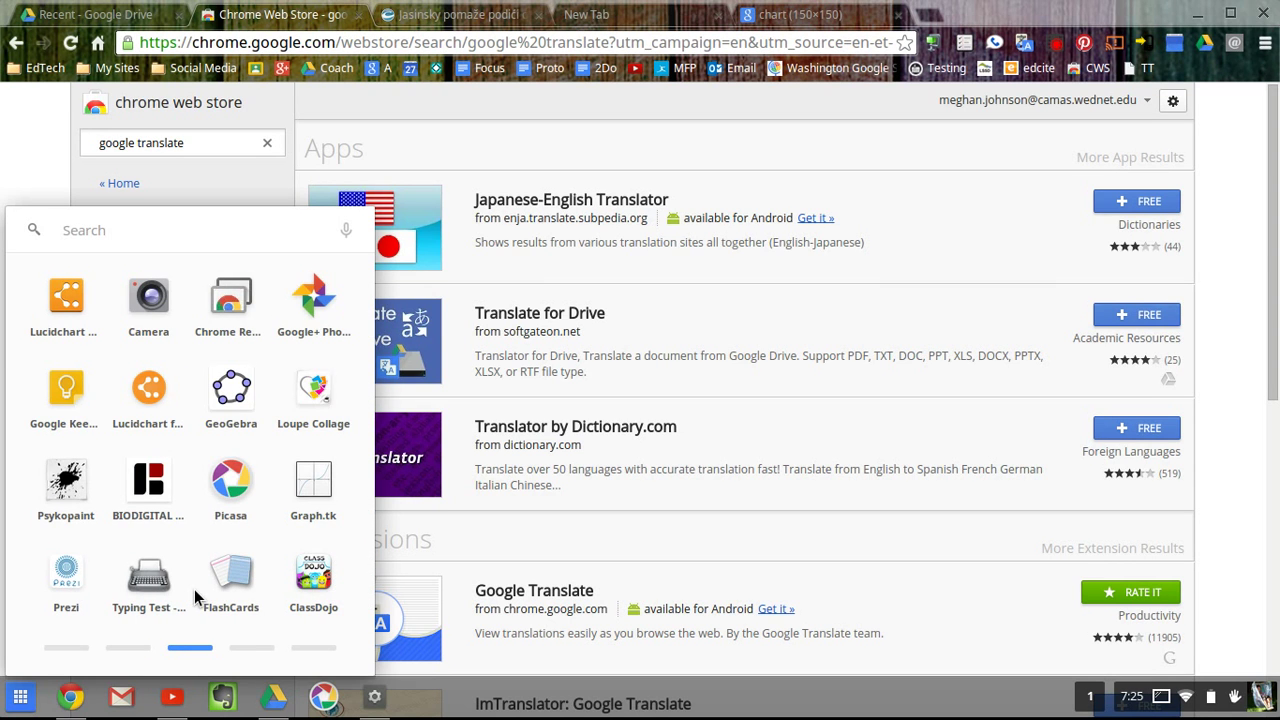